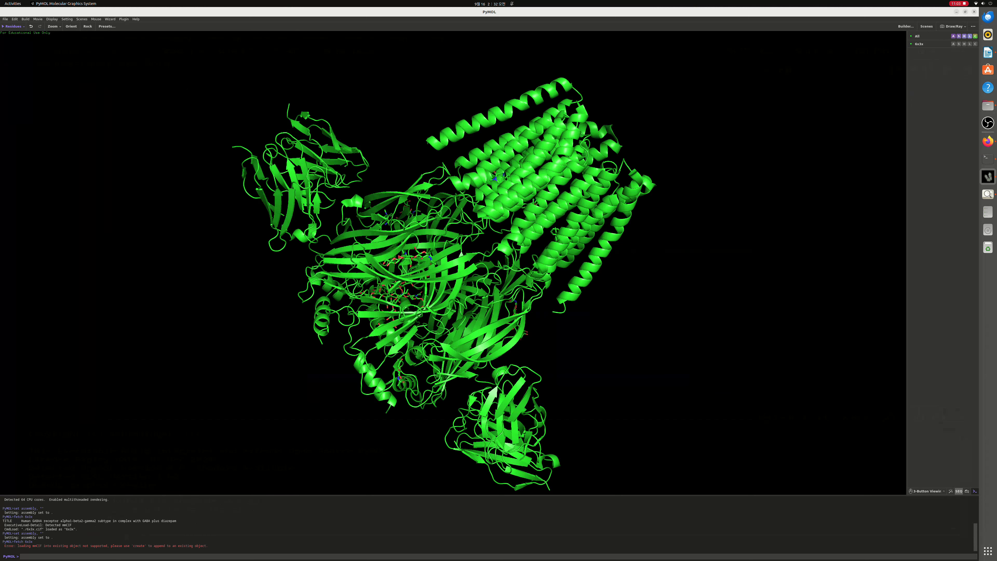
# Step: Display the residue sequence and remove all protein chains of the 6x3x structure except the first one
pyautogui.click(959, 491)
pyautogui.moveTo(57, 40); pyautogui.dragTo(131, 40)
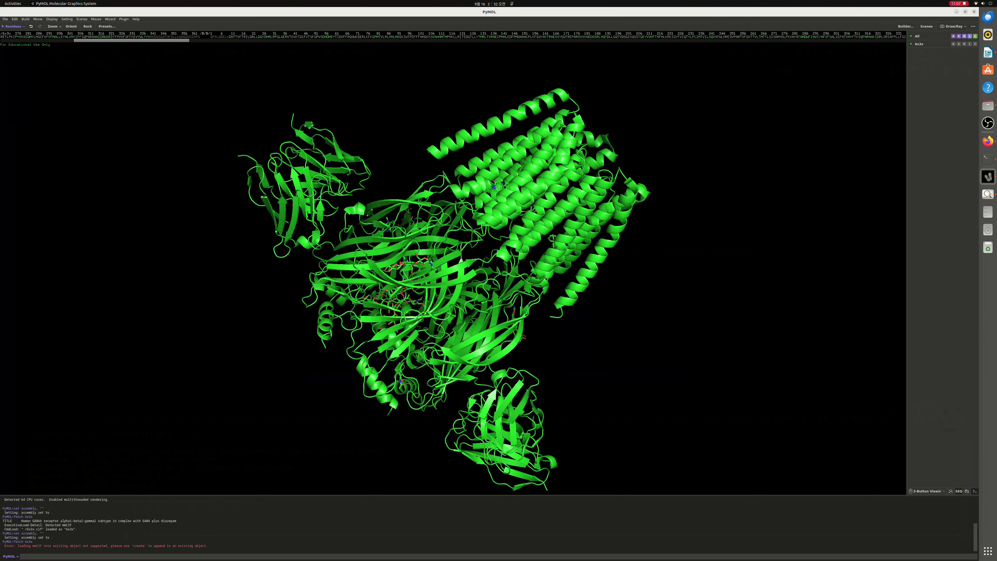
pyautogui.click(211, 36)
pyautogui.scroll(-20, 101, 41)
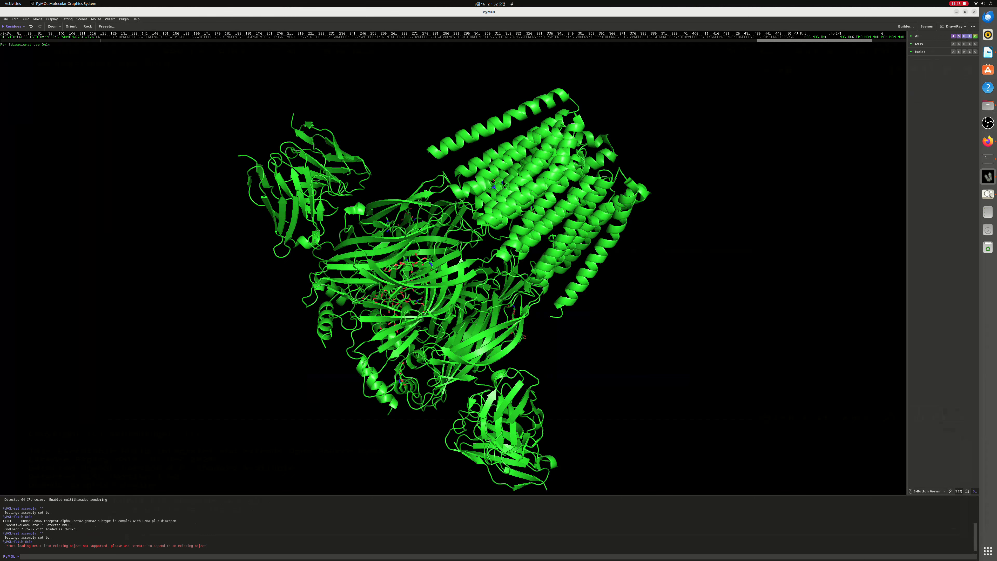
pyautogui.keyDown('shift'); pyautogui.click(792, 36); pyautogui.keyUp('shift')
pyautogui.rightClick(793, 37)
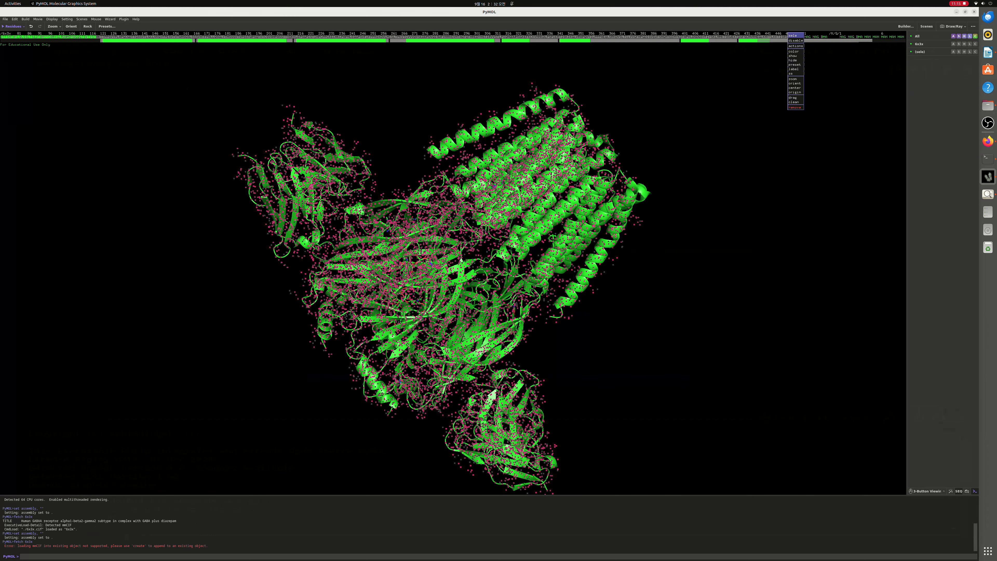
pyautogui.click(795, 107)
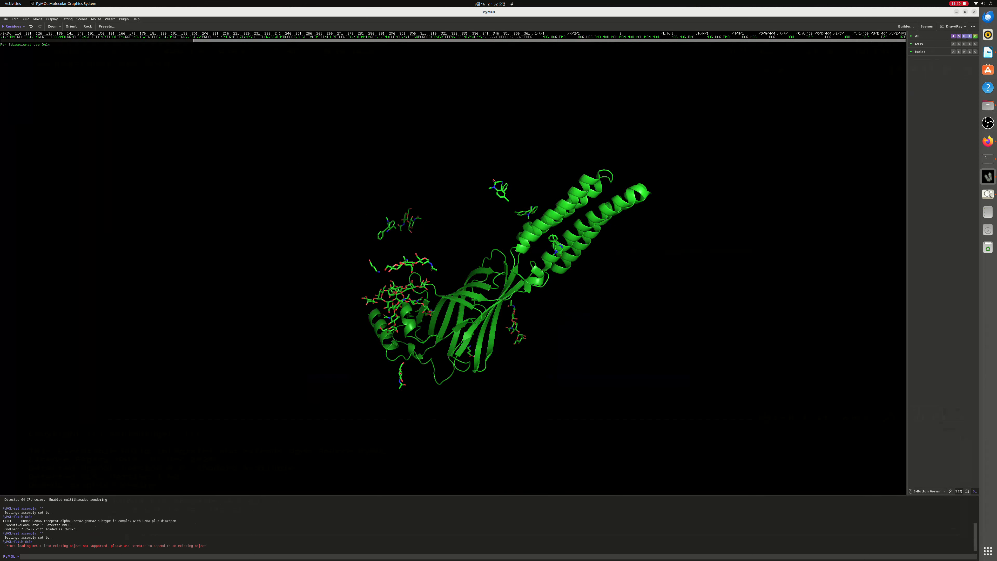
# Step: Select the run of branched sugar residues (NAG, BMA, MAN) in the sequence and remove them from the structure
pyautogui.click(546, 37)
pyautogui.keyDown('shift'); pyautogui.click(753, 37); pyautogui.keyUp('shift')
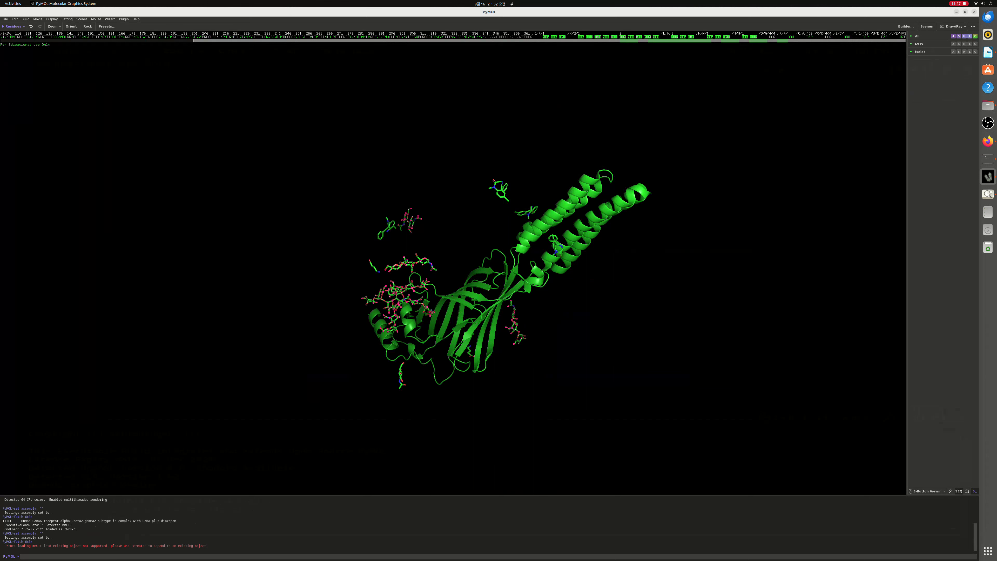
pyautogui.rightClick(748, 35)
pyautogui.click(755, 108)
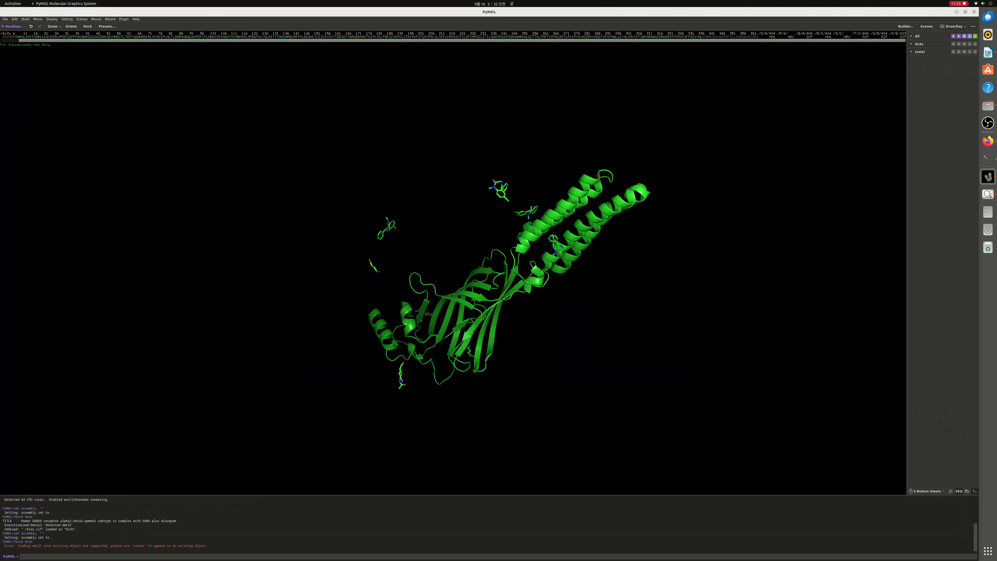
# Step: Select the remaining stray small molecules in the sequence and remove them, keeping only the DZP ligand bound between the retained chain's helices
pyautogui.click(772, 37)
pyautogui.click(791, 37)
pyautogui.click(828, 37)
pyautogui.click(847, 37)
pyautogui.click(866, 36)
pyautogui.click(884, 37)
pyautogui.click(903, 36)
pyautogui.rightClick(885, 36)
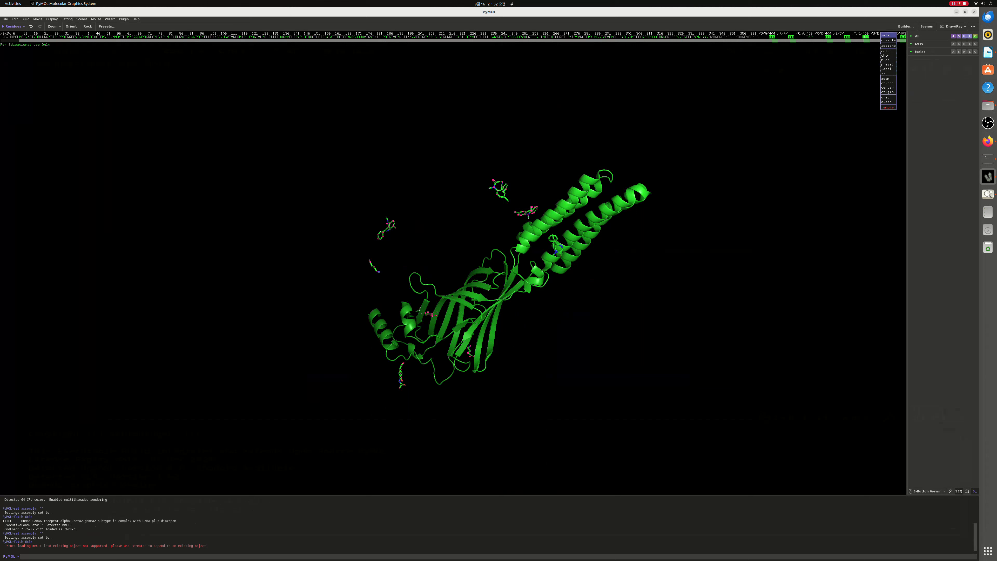
pyautogui.click(886, 108)
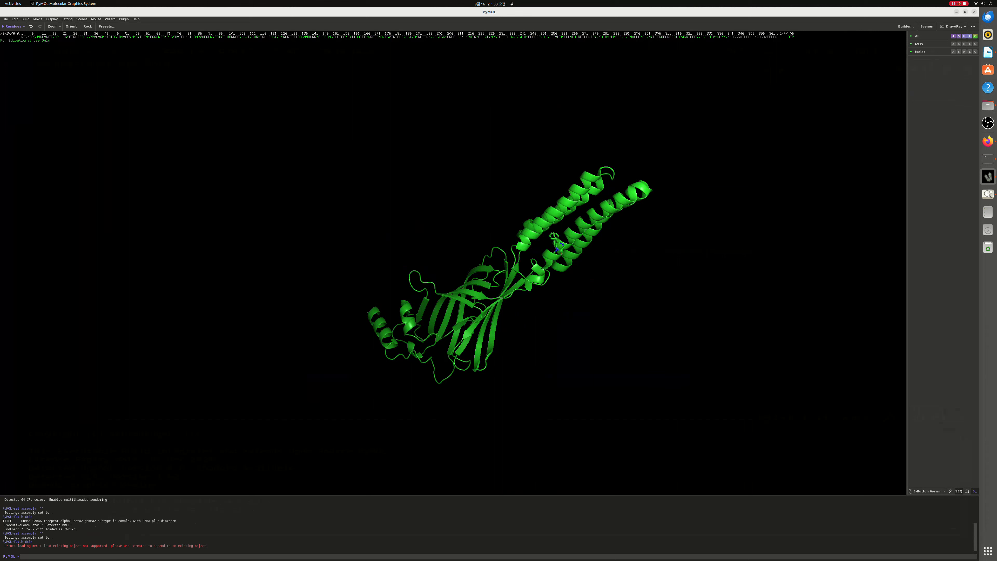
# Step: Apply the Small Molecule Binding preset to the structure and close the presets window
pyautogui.click(107, 26)
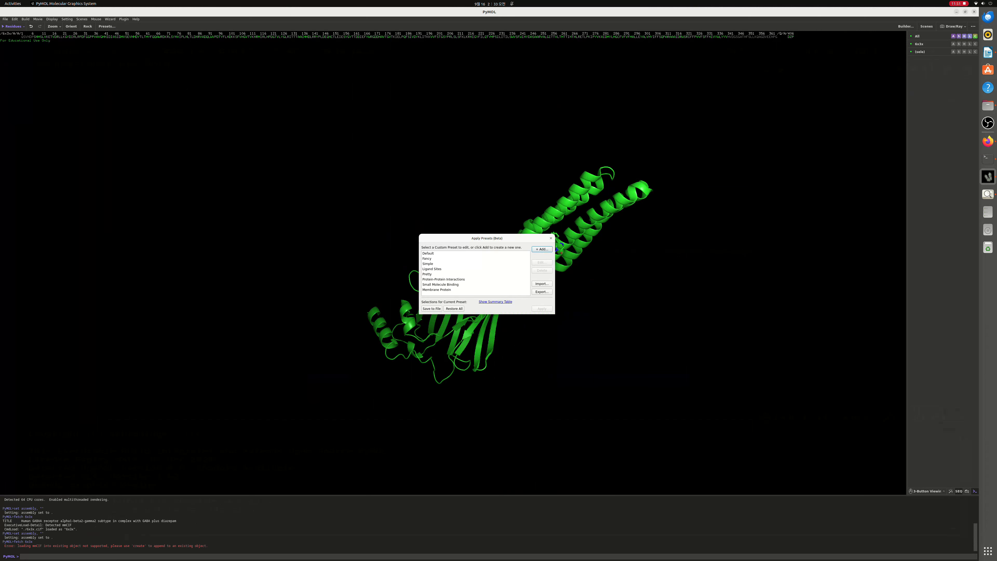
pyautogui.click(440, 285)
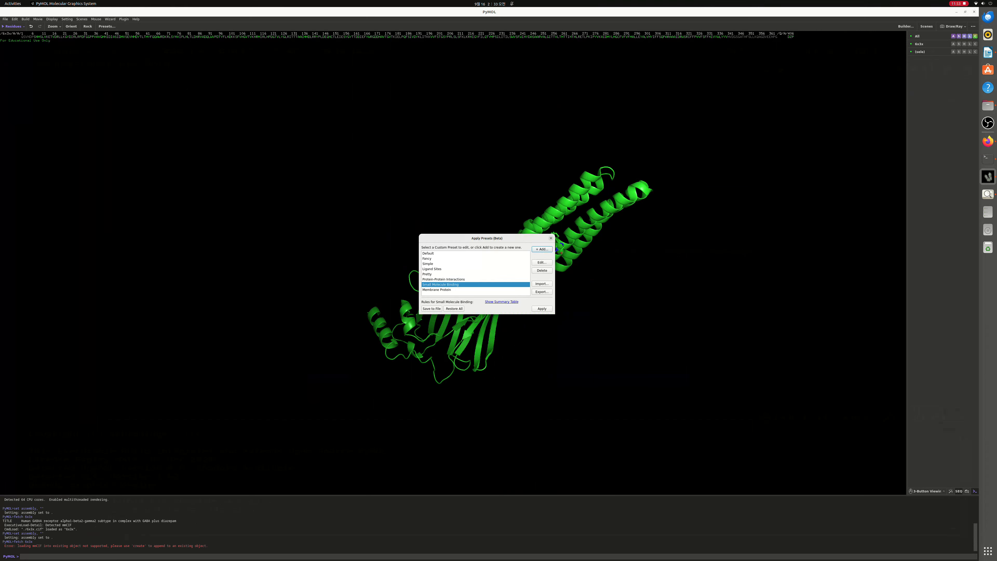
pyautogui.click(542, 309)
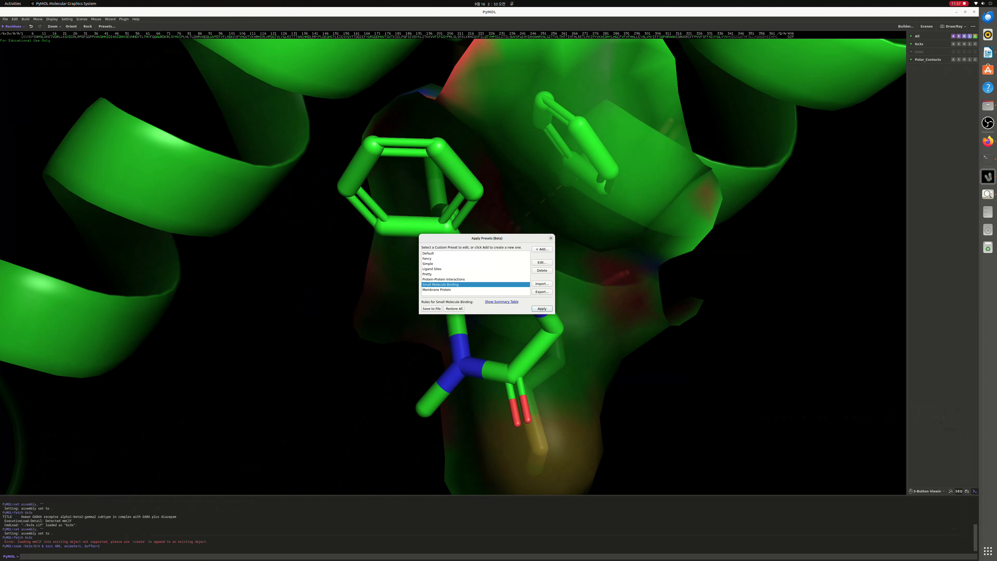
pyautogui.click(551, 238)
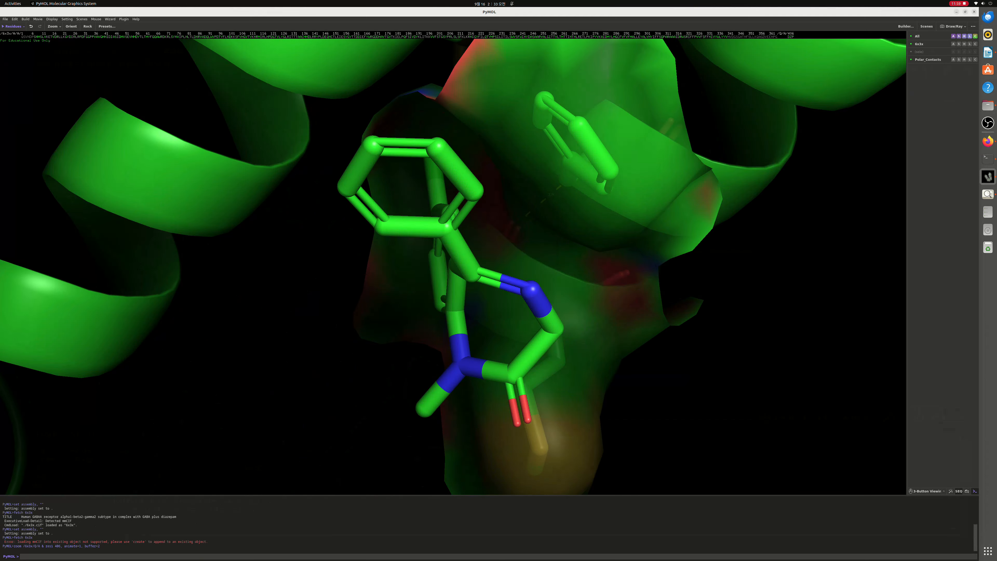
# Step: Apply the Membrane Protein preset to the structure, with the presets window moved clear of the protein
pyautogui.scroll(-2, 453, 267)
pyautogui.scroll(3, 454, 266)
pyautogui.moveTo(453, 267); pyautogui.dragTo(454, 93, button='right')
pyautogui.moveTo(453, 267); pyautogui.dragTo(462, 232)
pyautogui.scroll(3, 454, 267)
pyautogui.scroll(2, 453, 267)
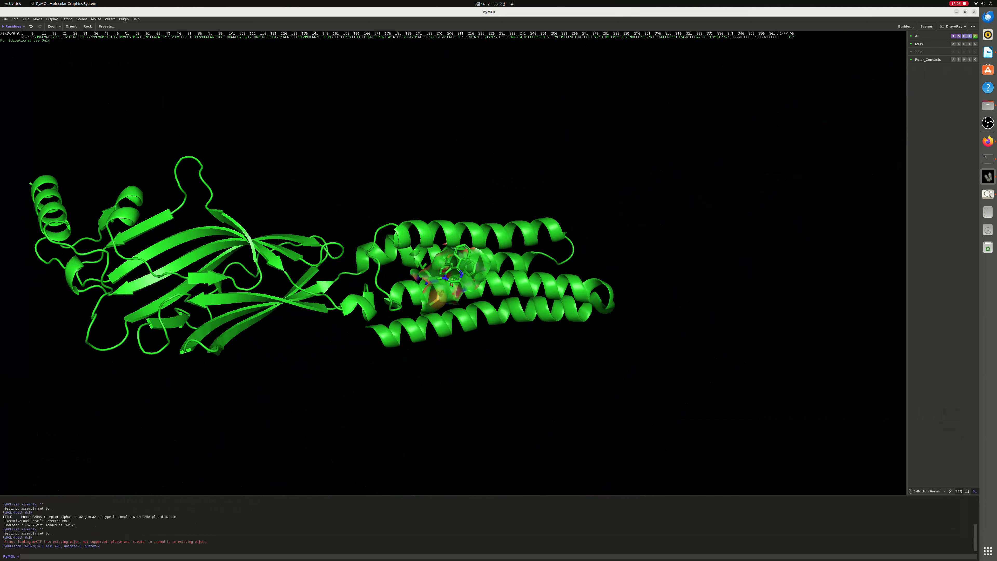
pyautogui.moveTo(453, 267)
pyautogui.mouseDown()
pyautogui.moveTo(395, 290)
pyautogui.moveTo(443, 275)
pyautogui.mouseUp()
pyautogui.click(107, 27)
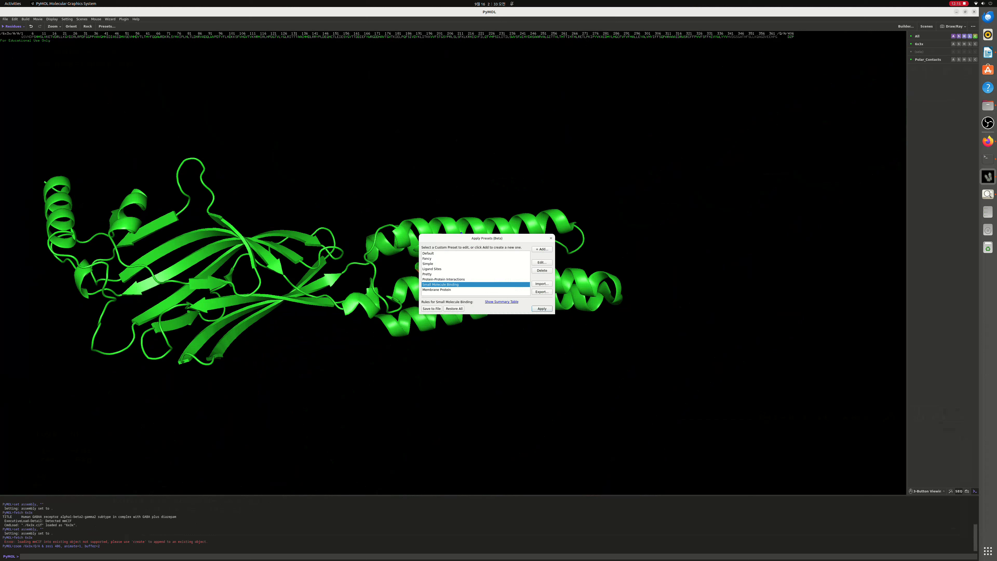
pyautogui.click(437, 290)
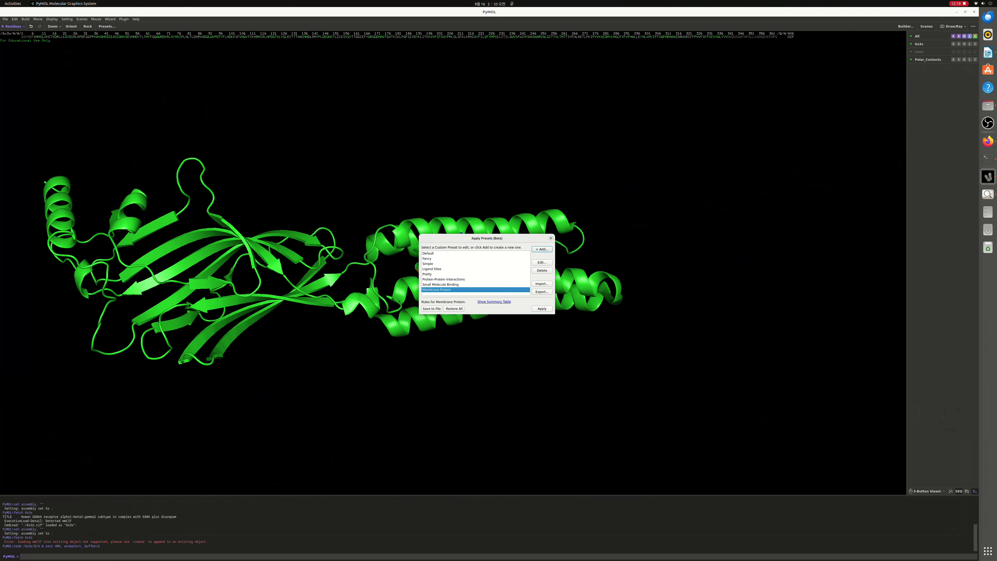
pyautogui.moveTo(487, 239); pyautogui.dragTo(790, 186)
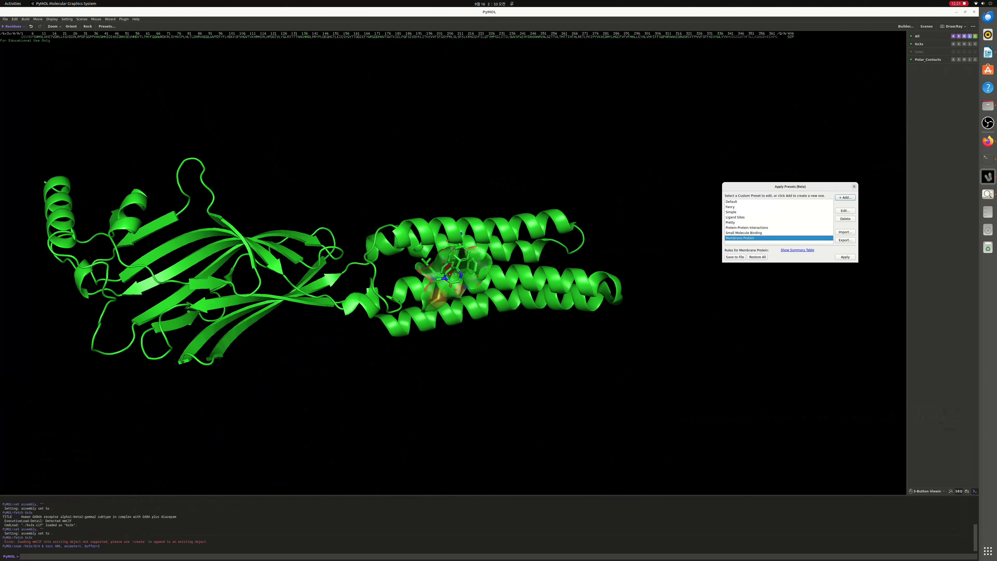
pyautogui.press('Return')
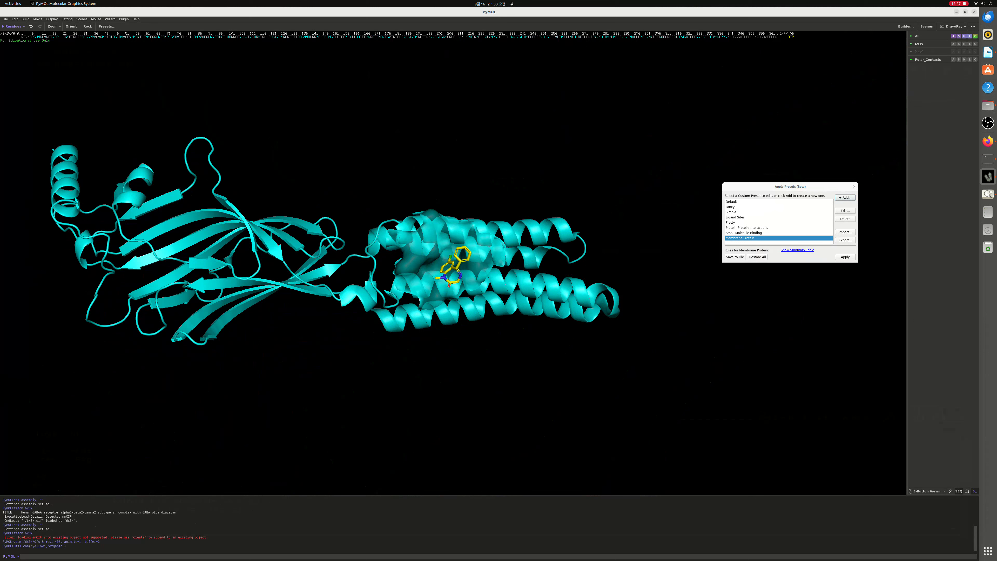
# Step: Try out the Pretty, Fancy and Simple presets on the structure
pyautogui.click(731, 222)
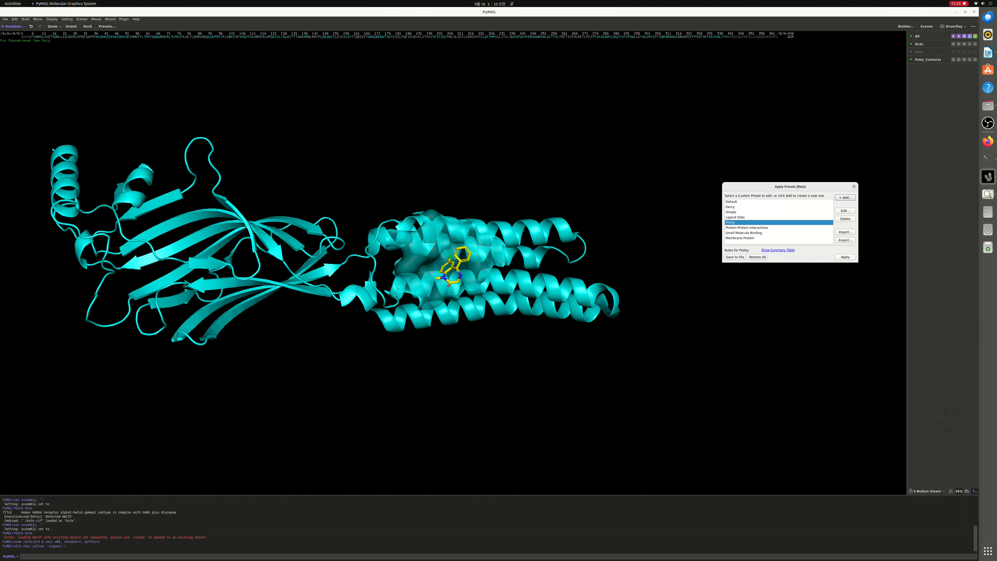
pyautogui.press('Return')
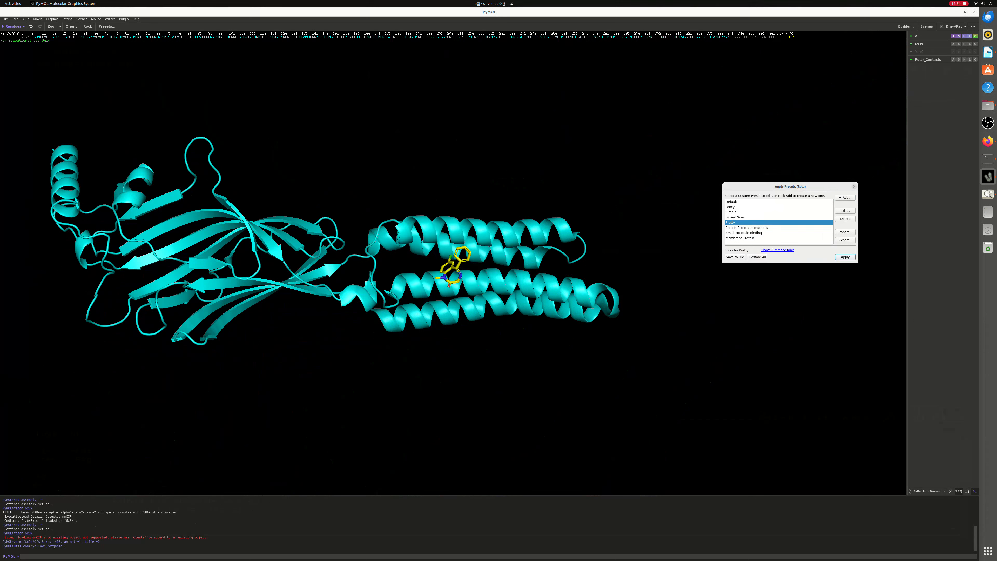
pyautogui.click(731, 212)
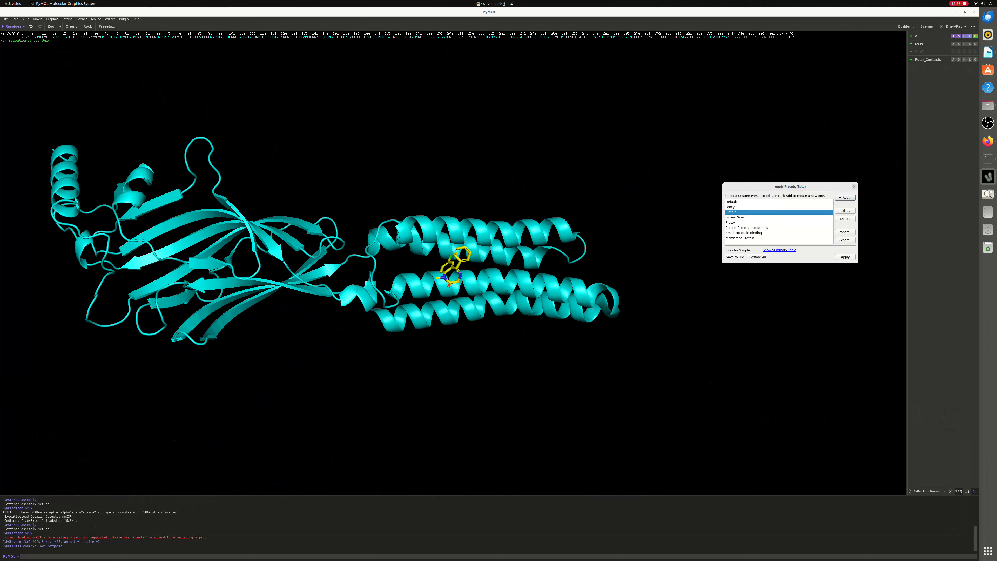
pyautogui.click(730, 207)
pyautogui.click(845, 257)
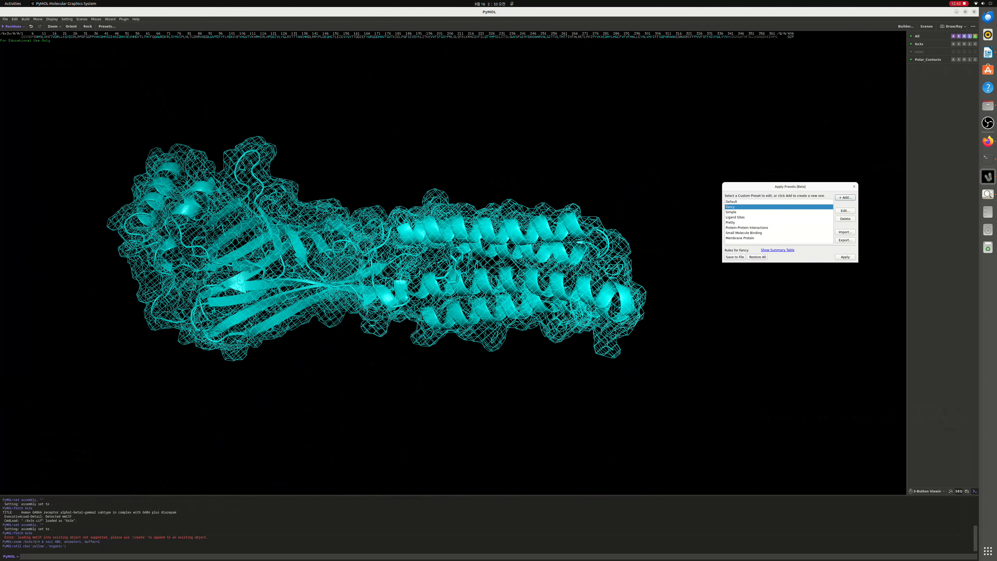
pyautogui.click(731, 212)
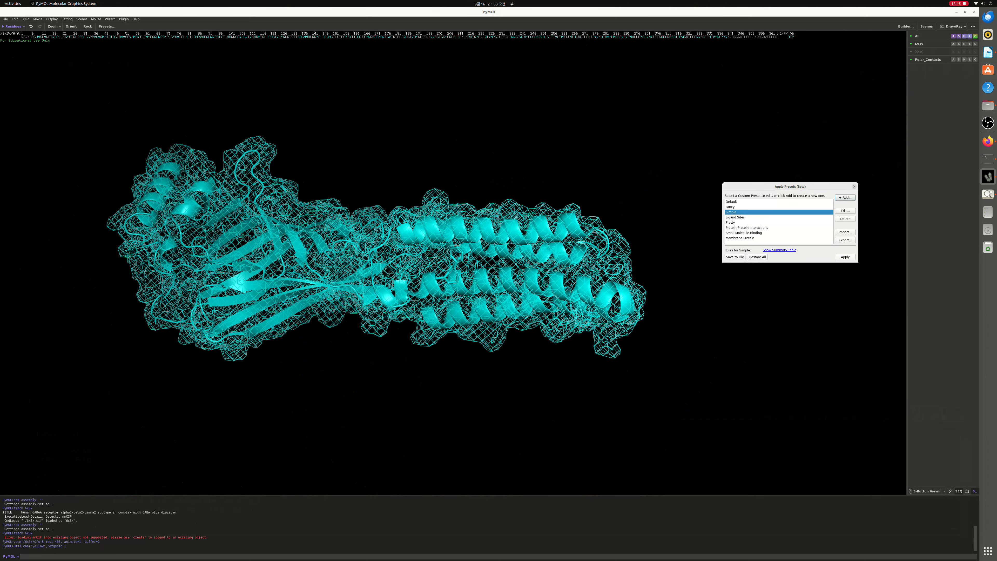
pyautogui.click(846, 257)
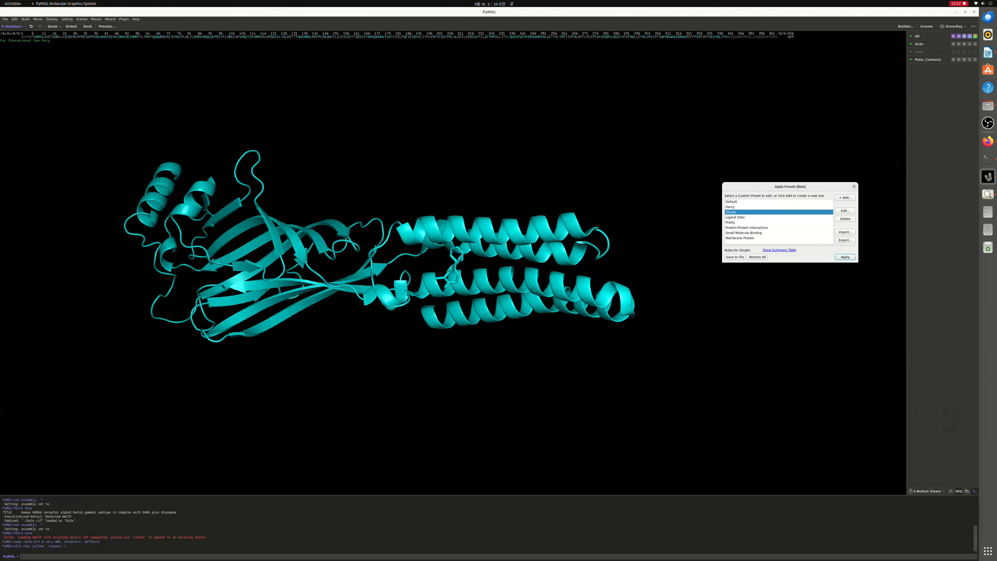
# Step: Switch the structure back to the Small Molecule Binding preset
pyautogui.click(744, 232)
pyautogui.click(846, 257)
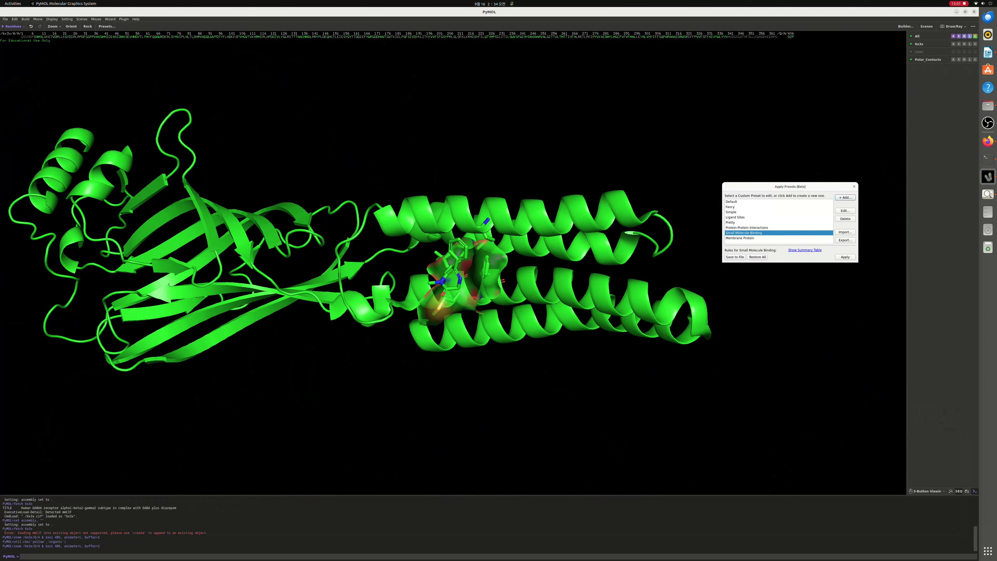
# Step: Select the ligand in the sequence and color its carbon atoms with the rainbow spectrum (elem C)
pyautogui.click(791, 37)
pyautogui.rightClick(790, 37)
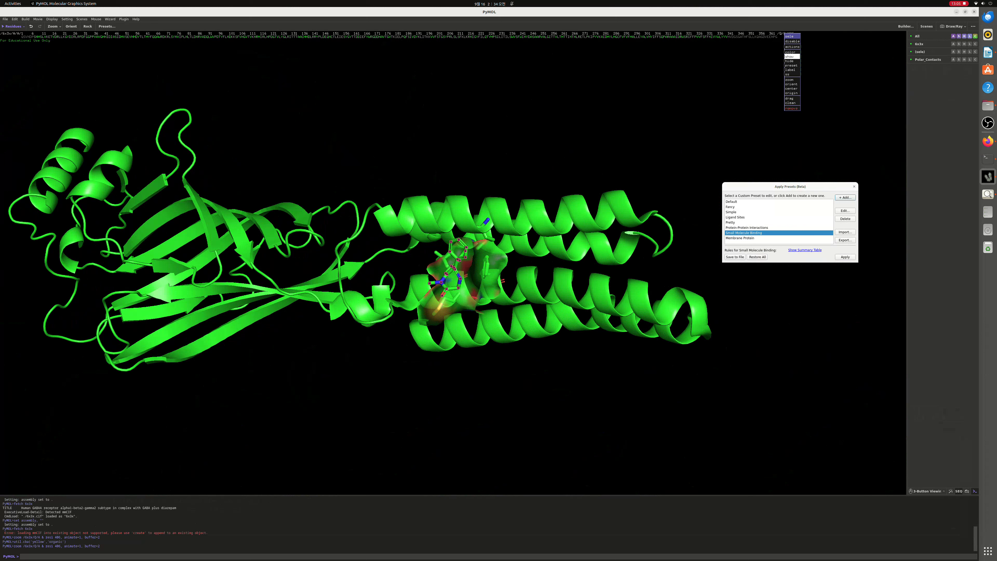
pyautogui.moveTo(791, 52)
pyautogui.moveTo(810, 69)
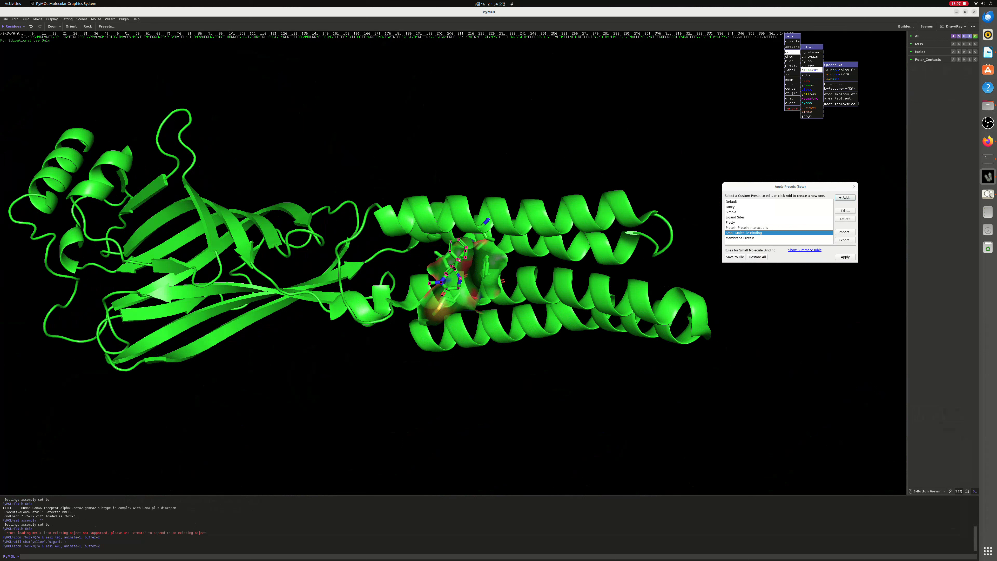
pyautogui.click(839, 70)
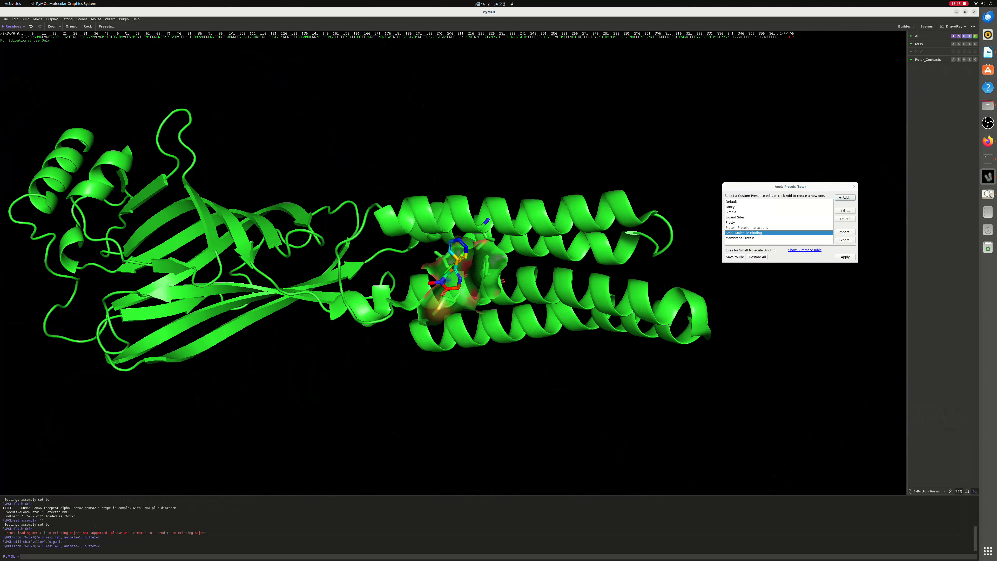
# Step: Select all residues of the protein chain, color them palecyan and clear the selection
pyautogui.click(776, 37)
pyautogui.keyDown('shift'); pyautogui.click(23, 37); pyautogui.keyUp('shift')
pyautogui.rightClick(21, 36)
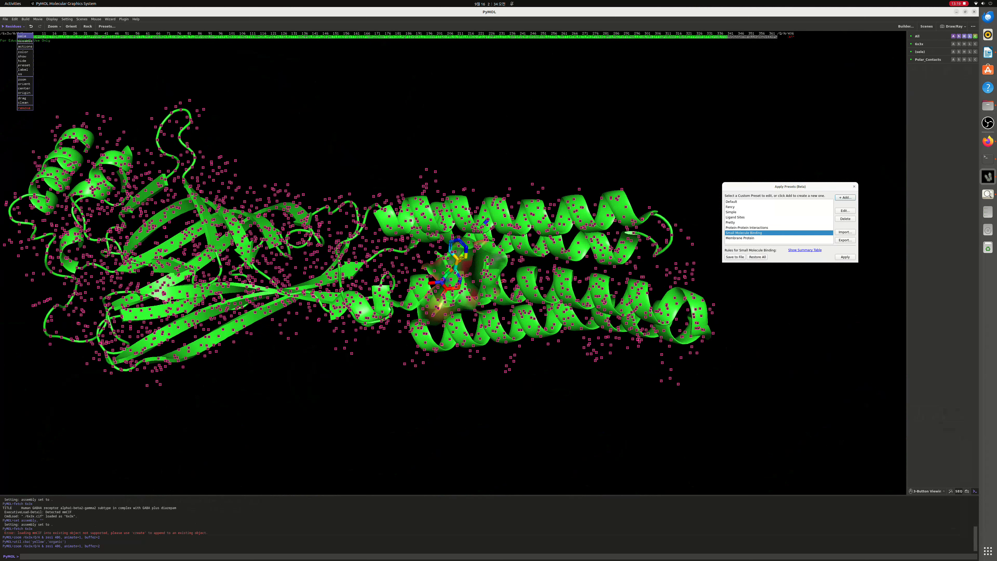
pyautogui.moveTo(24, 52)
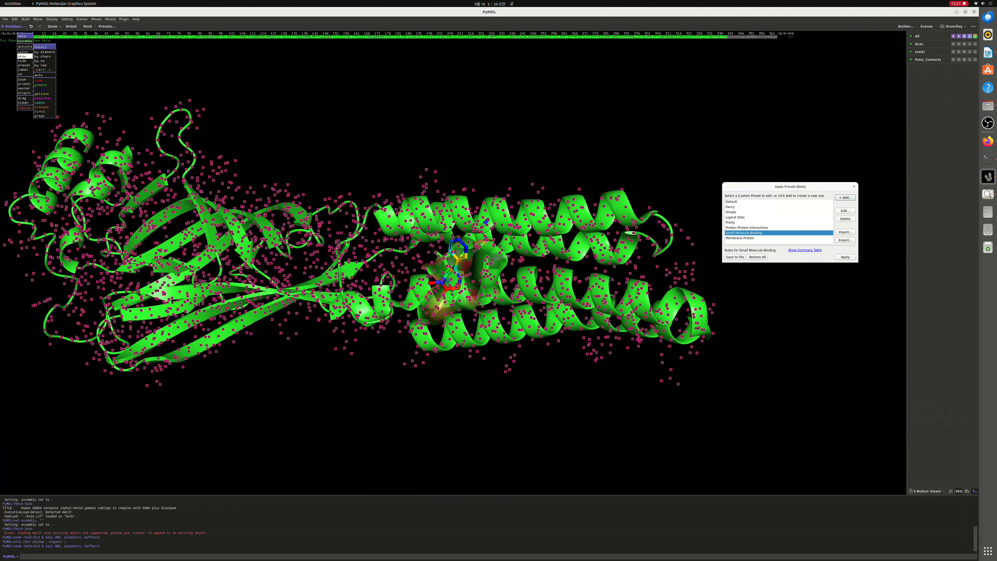
pyautogui.moveTo(41, 85)
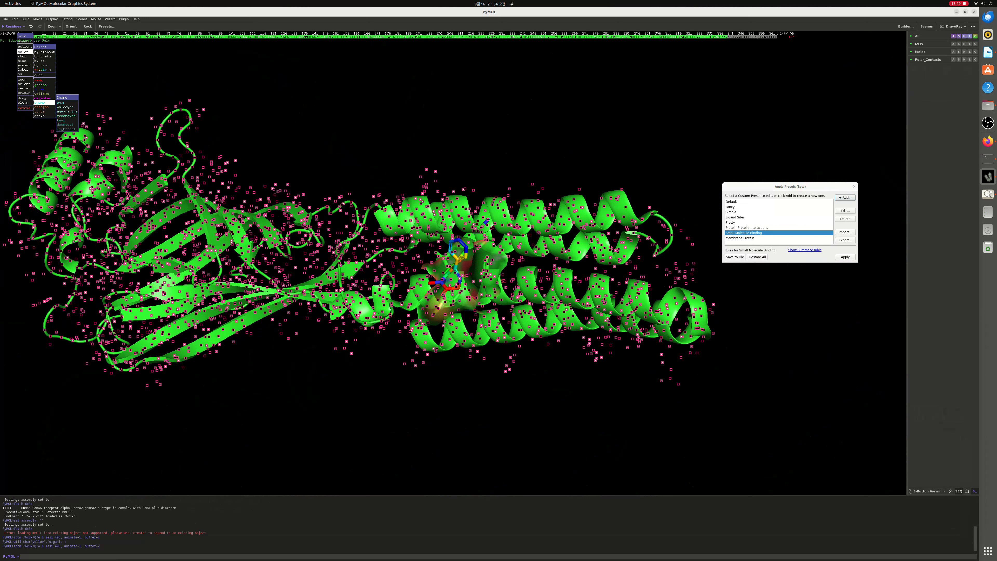
pyautogui.click(65, 107)
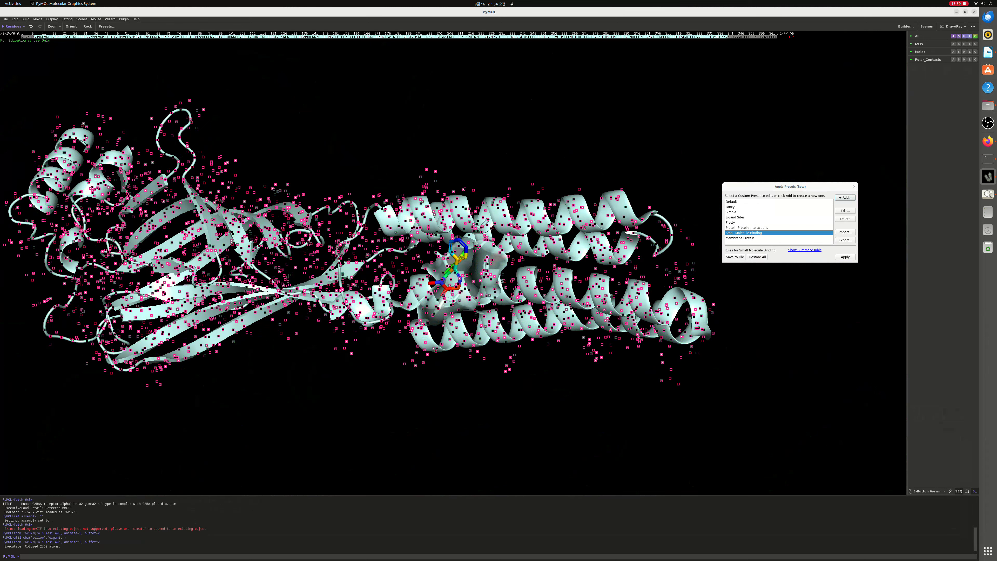
pyautogui.click(65, 107)
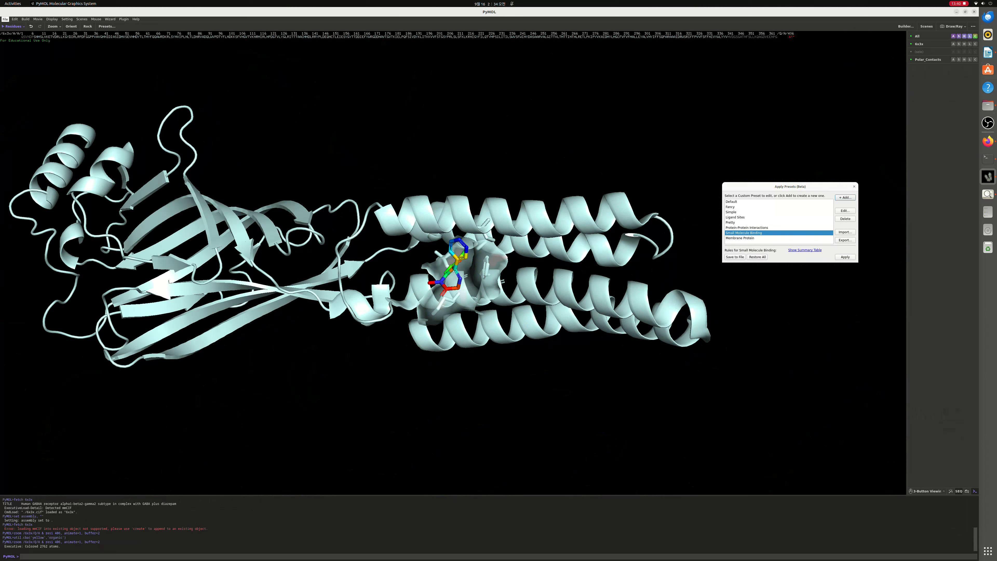
# Step: Start exporting the enabled molecule and choose the Pymol Installation folder on the Desktop as the save location
pyautogui.click(5, 19)
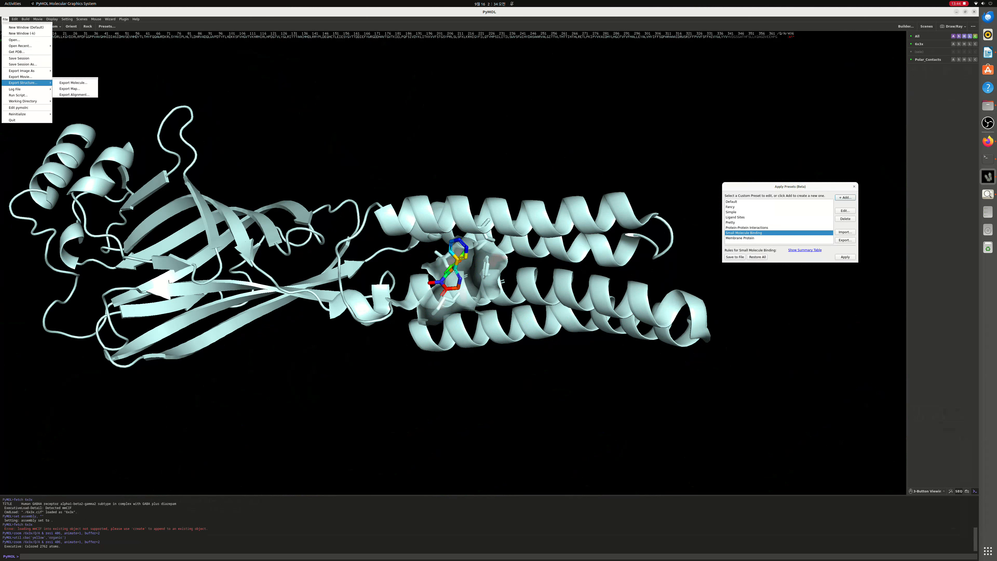
pyautogui.click(73, 83)
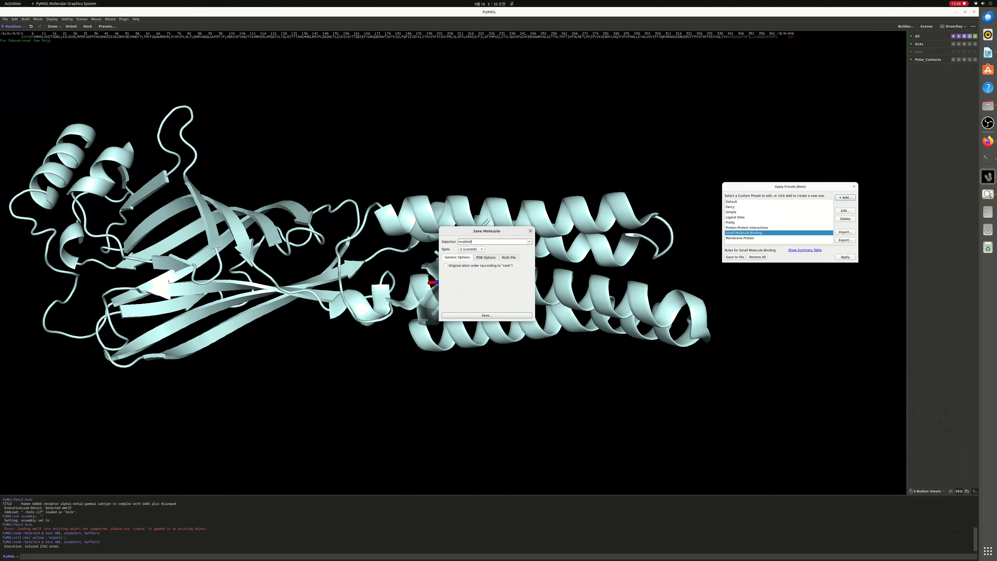
pyautogui.click(486, 258)
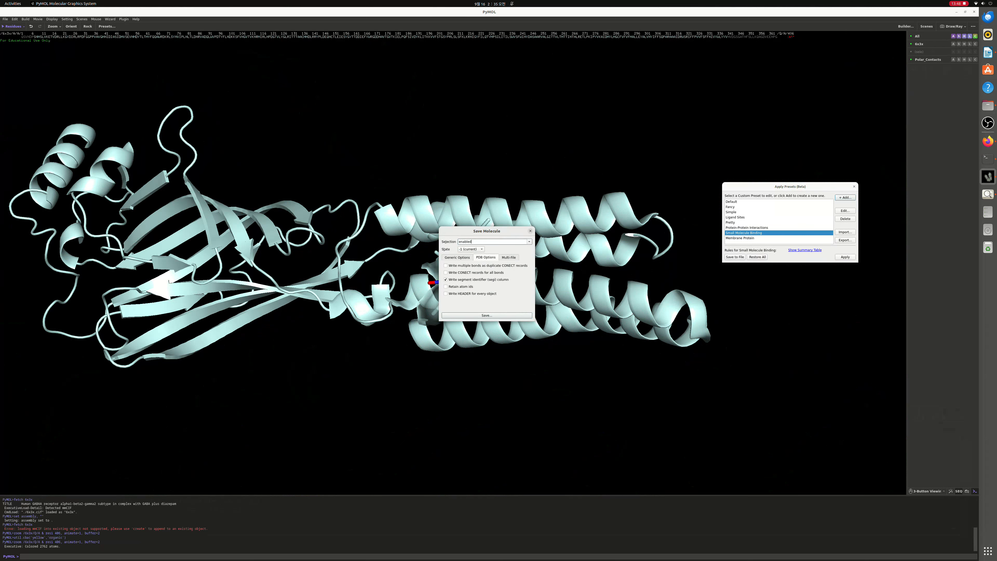
pyautogui.click(487, 315)
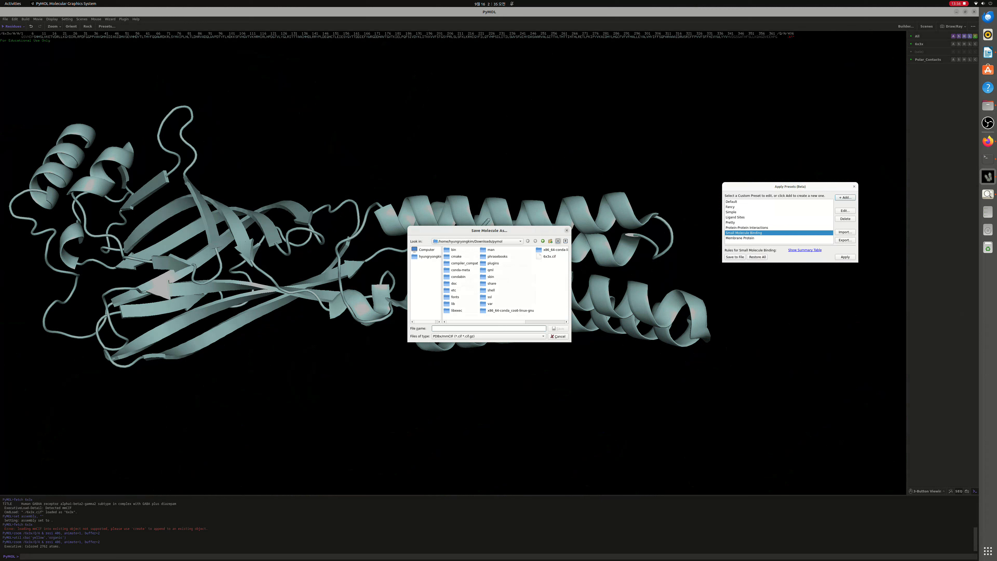
pyautogui.click(426, 249)
pyautogui.click(426, 256)
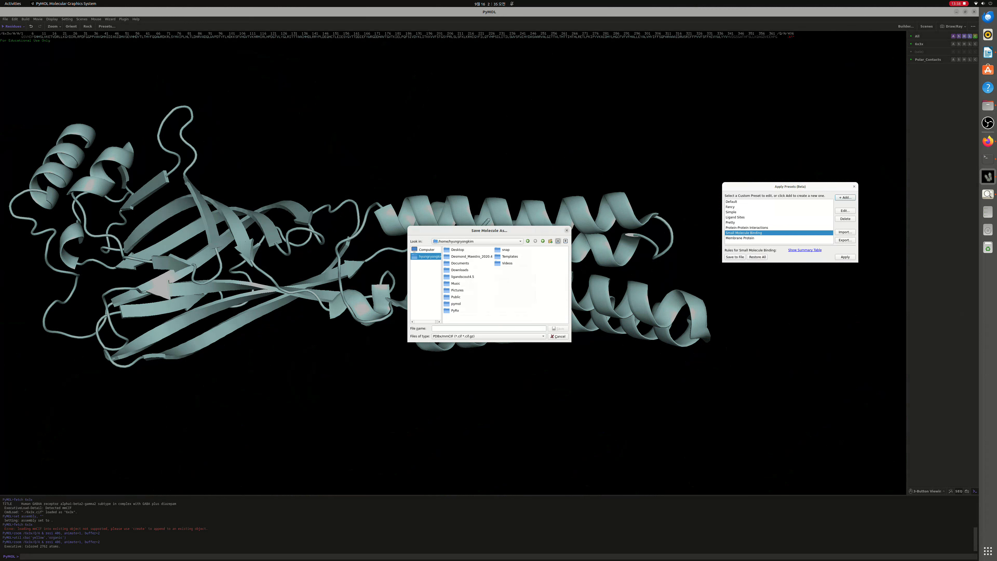
pyautogui.doubleClick(458, 250)
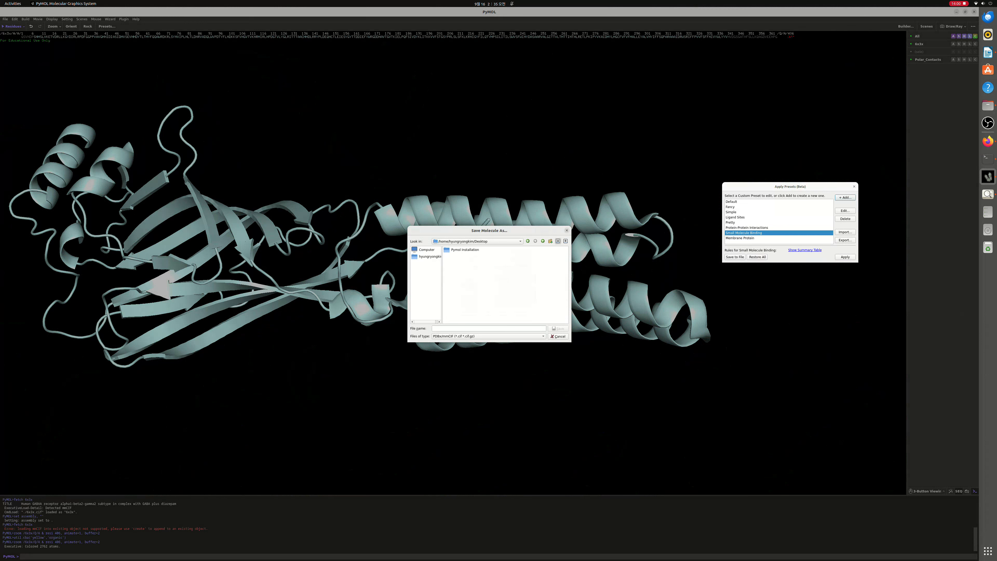
pyautogui.doubleClick(461, 250)
# Step: Save the exported molecule in PDB format under the name 6x3x_DZP
pyautogui.click(487, 336)
pyautogui.click(471, 343)
pyautogui.click(433, 328)
pyautogui.write('6x3x_DZP')
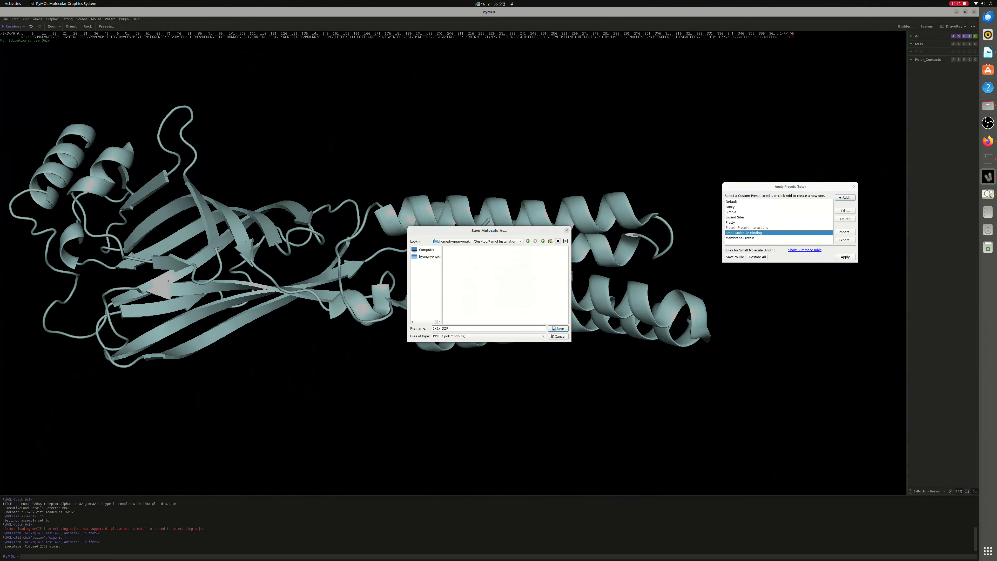
pyautogui.press('Return')
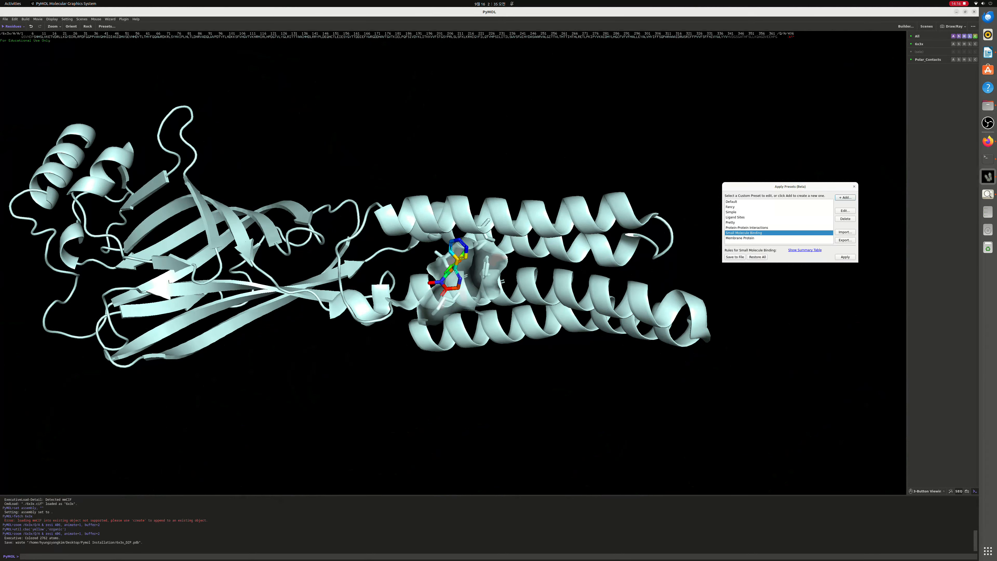
# Step: Close the preset window and quit PyMOL, check the saved file's path in the terminal output, and end the terminal session
pyautogui.press('Escape')
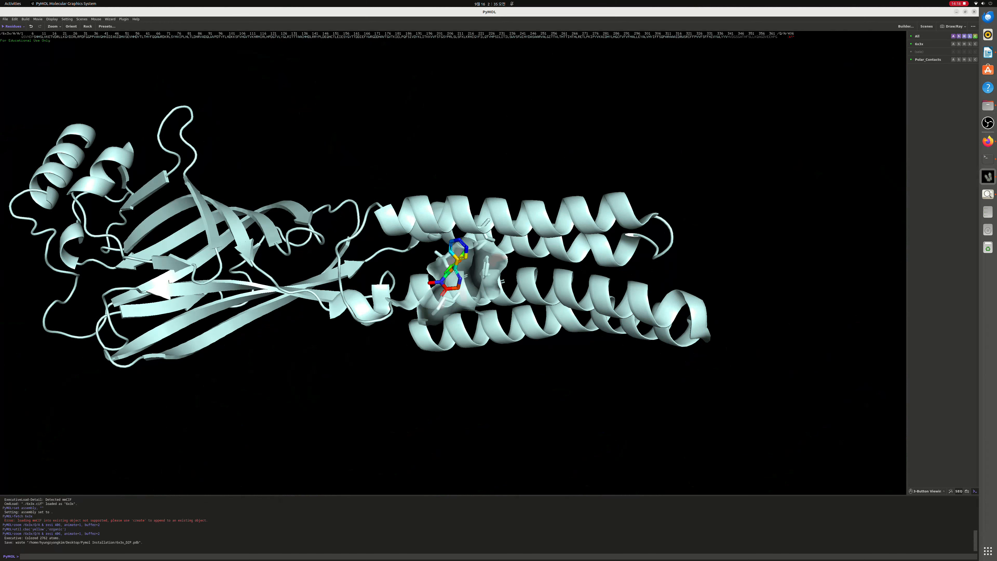
pyautogui.hotkey('ctrl', 'q')
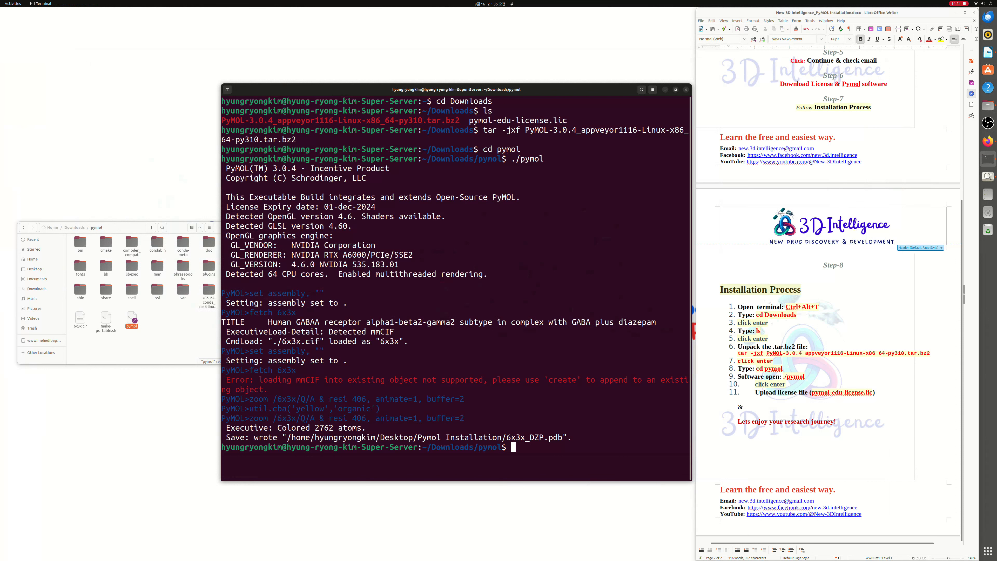
pyautogui.moveTo(568, 437); pyautogui.dragTo(418, 437)
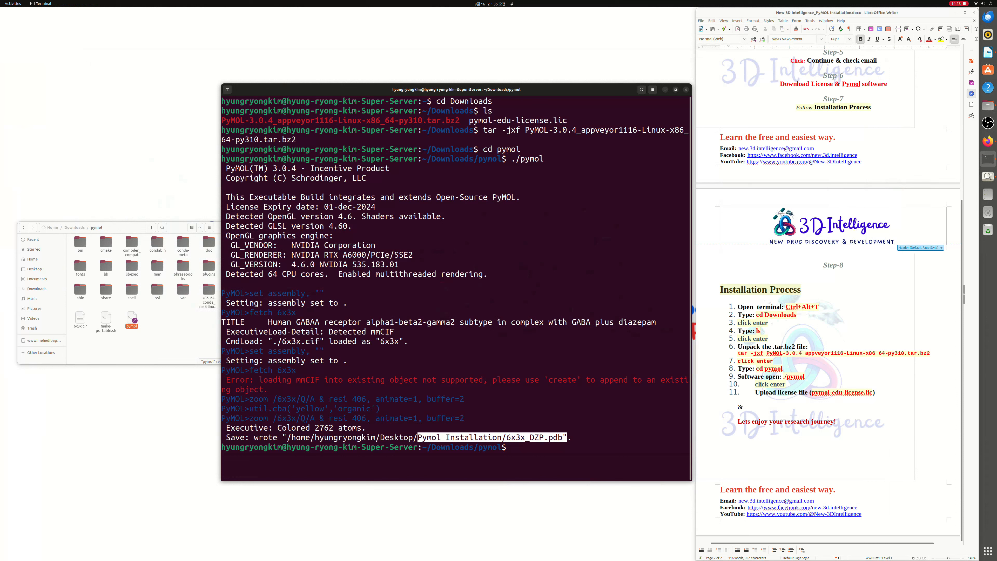
pyautogui.click(418, 437)
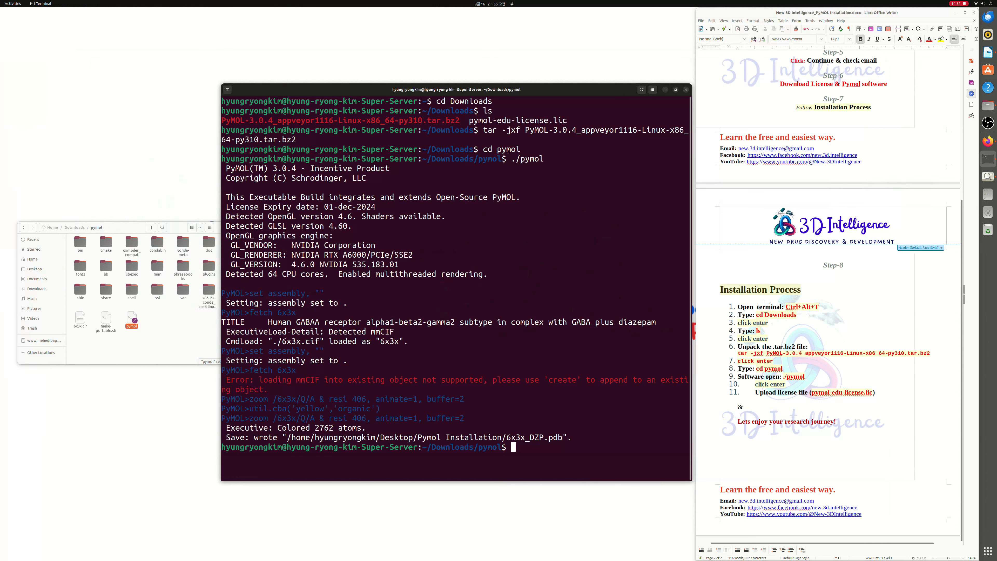
pyautogui.hotkey('ctrl', 'd')
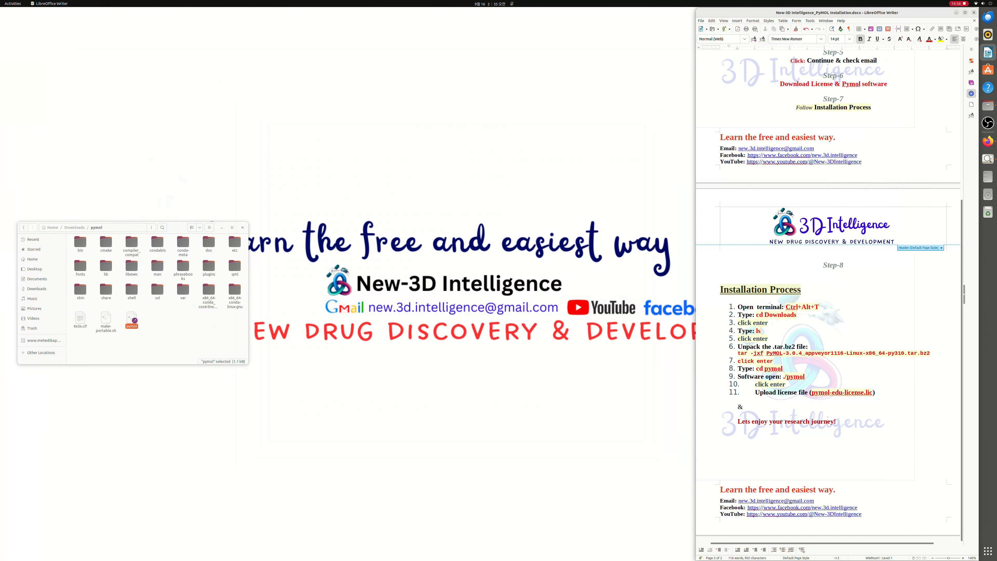
# Step: In the file manager, open the Desktop's Pymol Installation folder holding the exported PDB file and move its window above the wallpaper banner
pyautogui.click(34, 269)
pyautogui.doubleClick(87, 243)
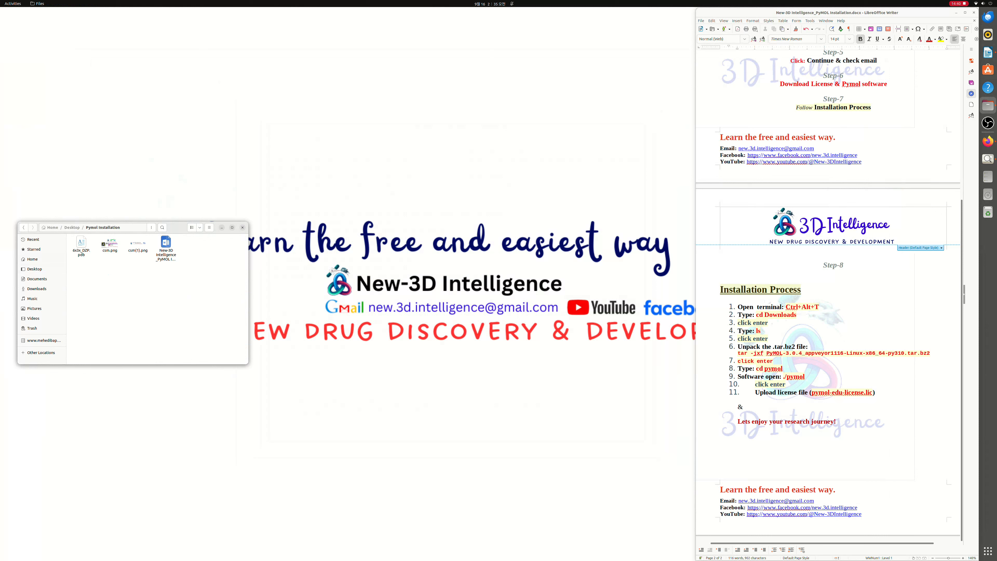
pyautogui.moveTo(176, 228); pyautogui.dragTo(419, 61)
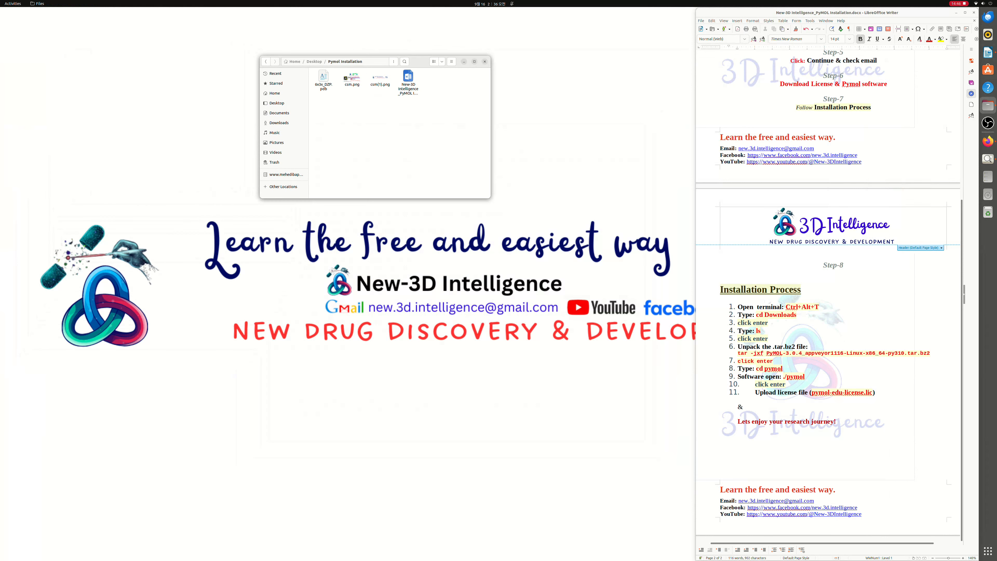